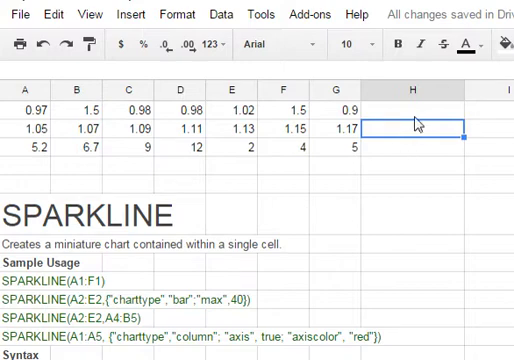
Step: Survey the sparkline targets H1–H3 and row 4, then the row 1 and row 2 values
{"action": "left_click", "coordinate": [417, 112]}
{"action": "left_click", "coordinate": [417, 136]}
{"action": "left_click", "coordinate": [415, 155]}
{"action": "left_click", "coordinate": [340, 173]}
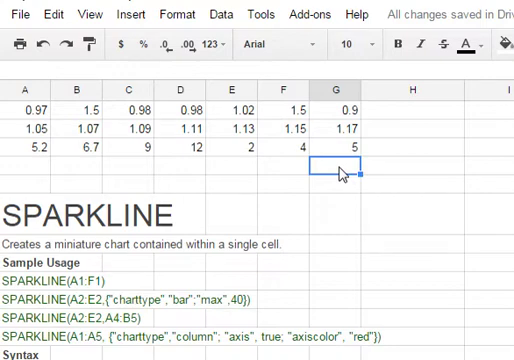
{"action": "key", "text": "Up"}
{"action": "key", "text": "Up"}
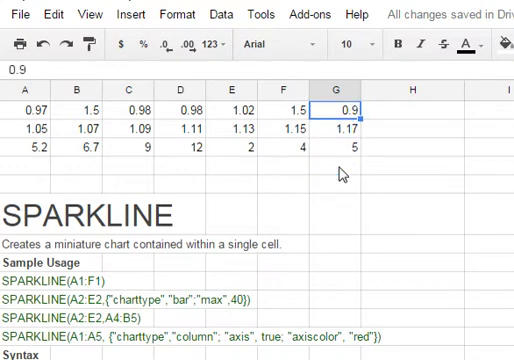
{"action": "key", "text": "Right"}
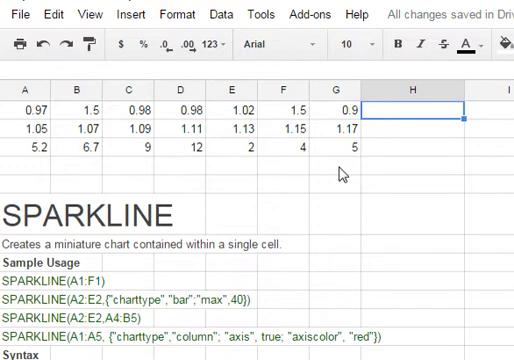
{"action": "key", "text": "Left"}
{"action": "key", "text": "Left"}
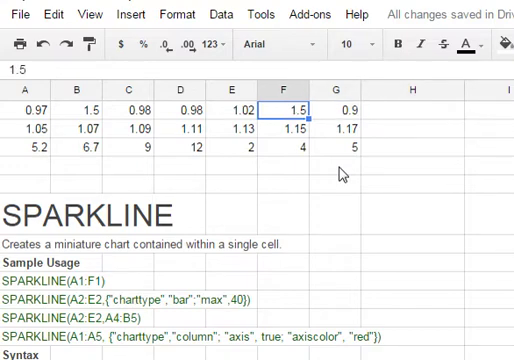
{"action": "key", "text": "Left"}
{"action": "key", "text": "Down"}
{"action": "key", "text": "Left"}
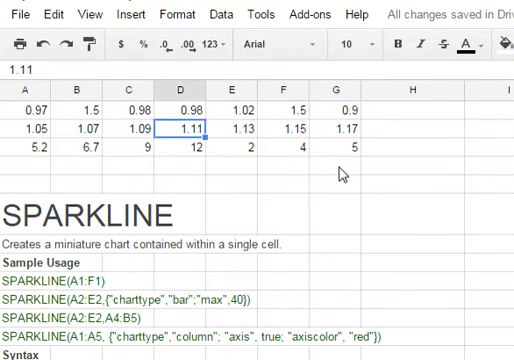
{"action": "key", "text": "Right"}
{"action": "key", "text": "Right"}
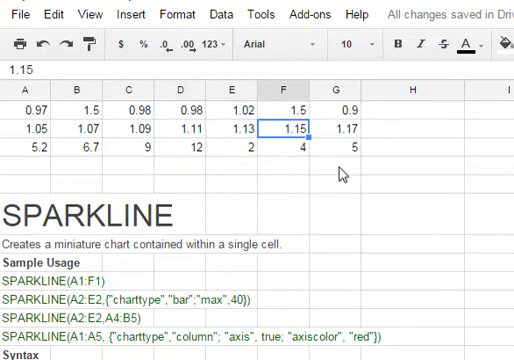
{"action": "key", "text": "Right"}
{"action": "key", "text": "Right"}
Step: Walk down H1–H3 into row 4 and through the row 3 values to C3
{"action": "key", "text": "Up"}
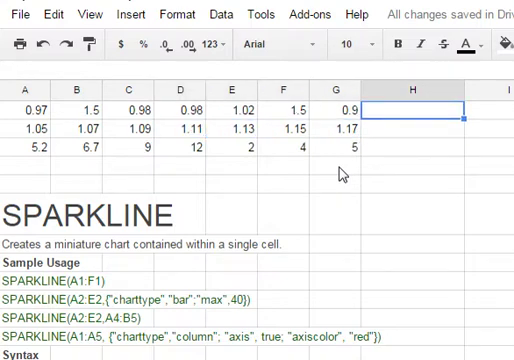
{"action": "key", "text": "Down"}
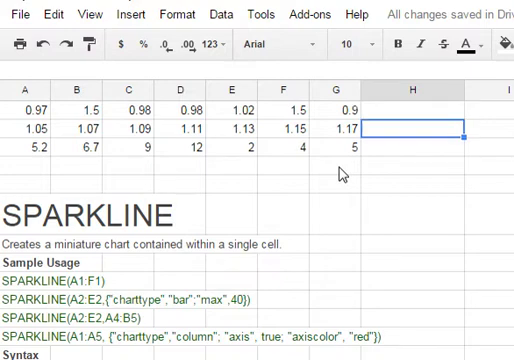
{"action": "key", "text": "Down"}
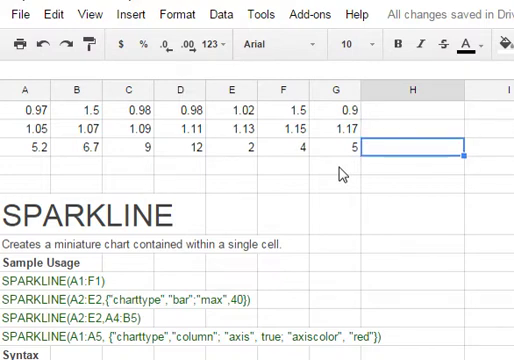
{"action": "key", "text": "Down"}
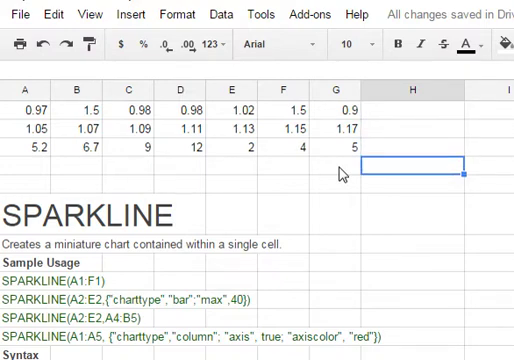
{"action": "key", "text": "Left"}
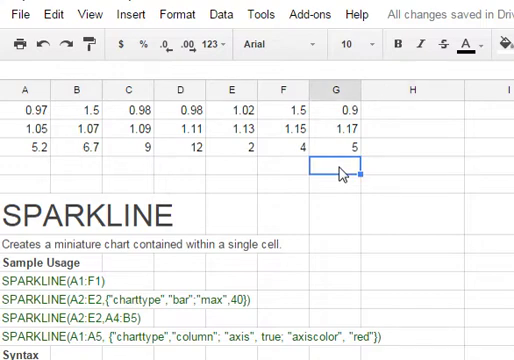
{"action": "key", "text": "Left"}
{"action": "key", "text": "Left"}
{"action": "key", "text": "Left"}
{"action": "key", "text": "Left"}
{"action": "key", "text": "Left"}
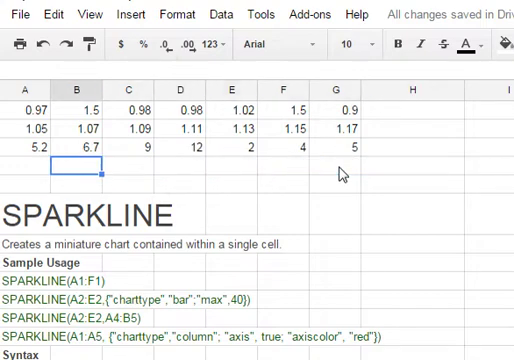
{"action": "key", "text": "Left"}
{"action": "key", "text": "Up"}
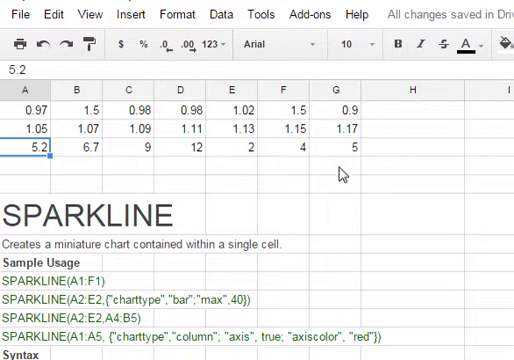
{"action": "key", "text": "Right"}
{"action": "key", "text": "Right"}
{"action": "key", "text": "Right"}
{"action": "key", "text": "Right"}
{"action": "key", "text": "Right"}
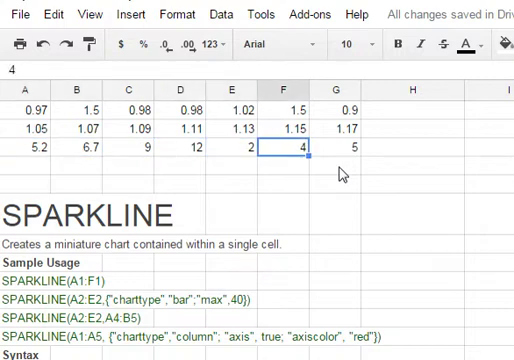
{"action": "key", "text": "Right"}
{"action": "key", "text": "Right"}
{"action": "key", "text": "Down"}
{"action": "key", "text": "Left"}
{"action": "key", "text": "Left"}
{"action": "key", "text": "Left"}
{"action": "key", "text": "Left"}
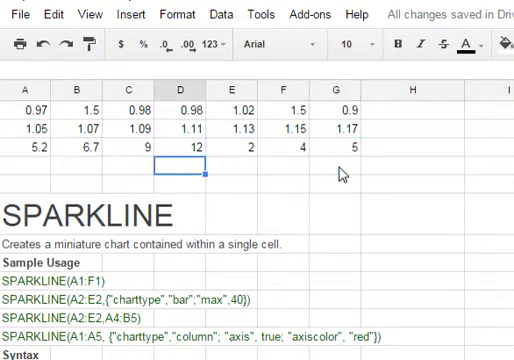
{"action": "key", "text": "Left"}
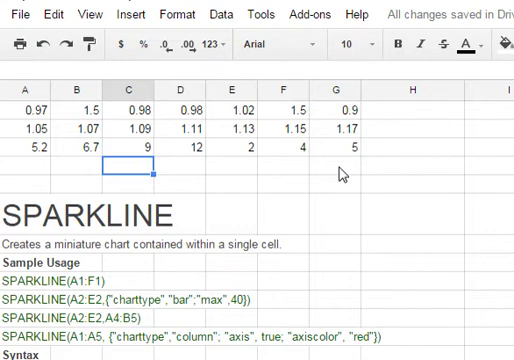
{"action": "key", "text": "Up"}
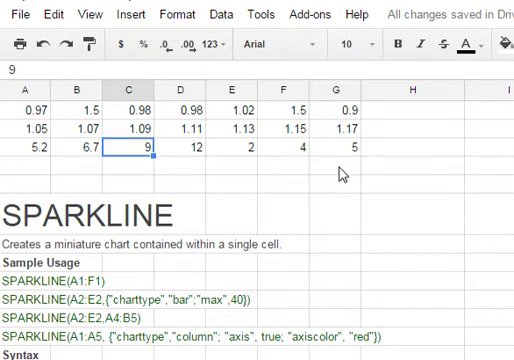
Step: Enter =sparkline(a1:g1) in H1 to chart row 1 as a line
{"action": "left_click", "coordinate": [131, 14]}
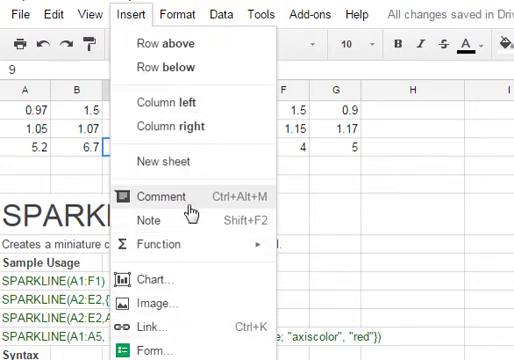
{"action": "left_click", "coordinate": [338, 185]}
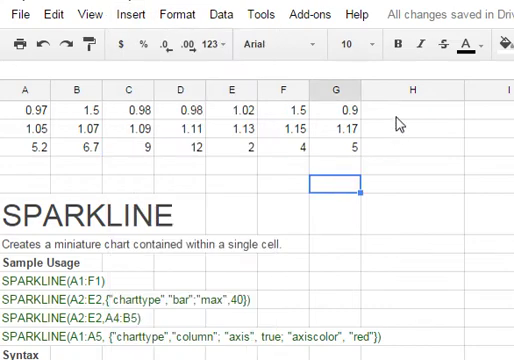
{"action": "left_click", "coordinate": [398, 122]}
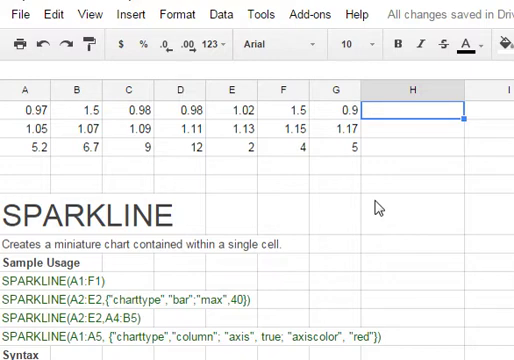
{"action": "type", "text": "="}
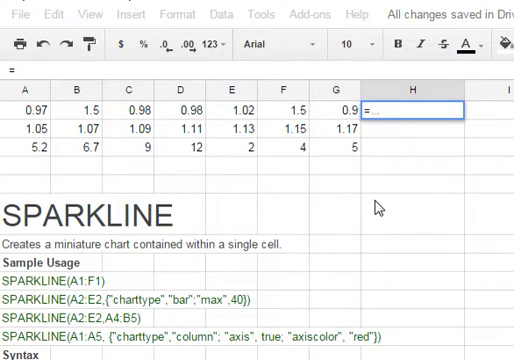
{"action": "type", "text": "spark"}
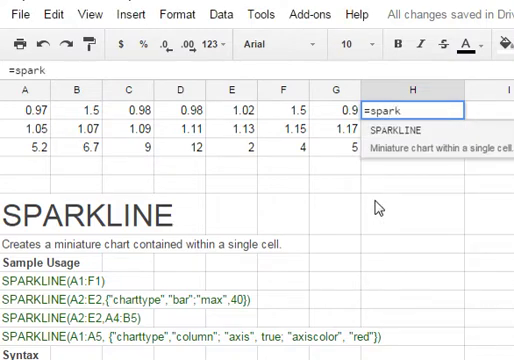
{"action": "type", "text": "line"}
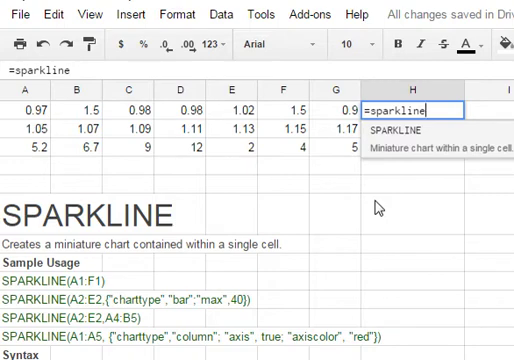
{"action": "type", "text": "("}
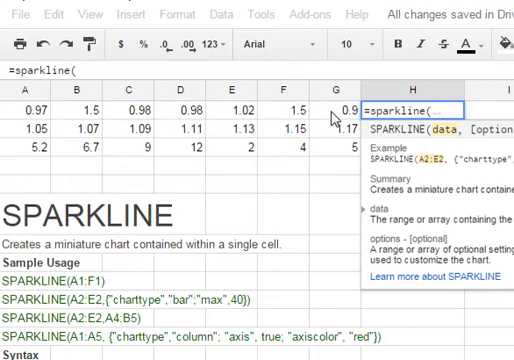
{"action": "type", "text": "a1:"}
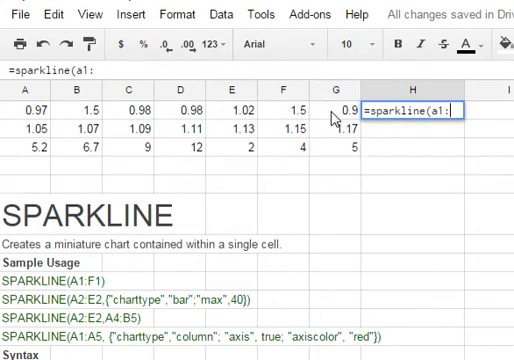
{"action": "type", "text": "g1"}
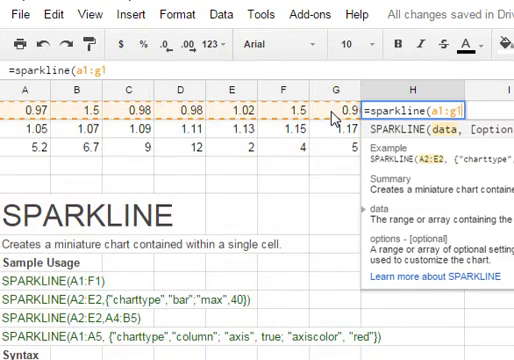
{"action": "type", "text": ")"}
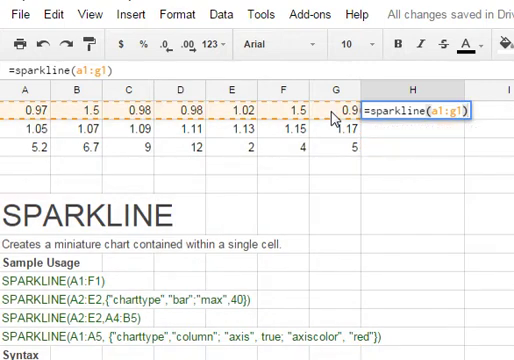
{"action": "key", "text": "Return"}
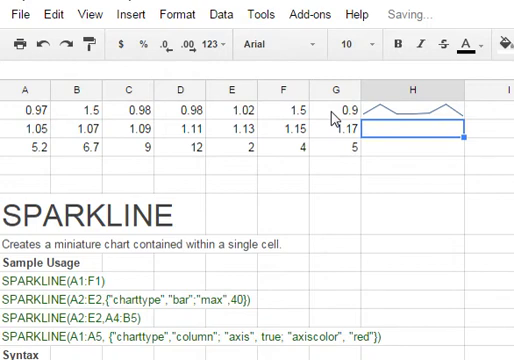
{"action": "type", "text": "="}
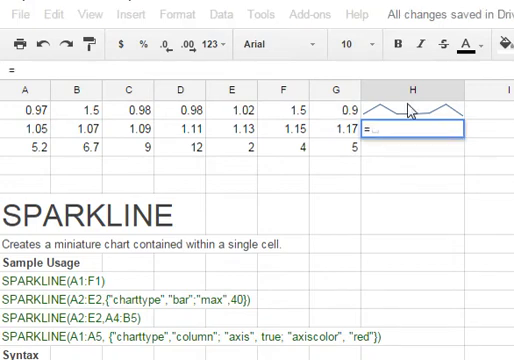
{"action": "type", "text": "spa"}
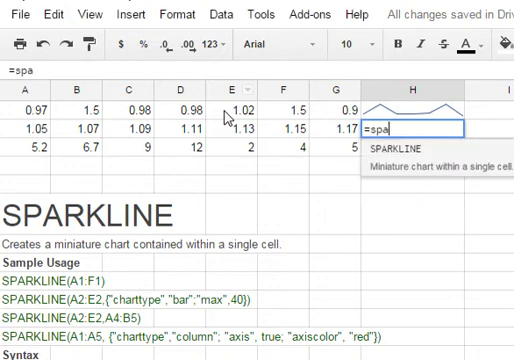
{"action": "type", "text": "rkline("}
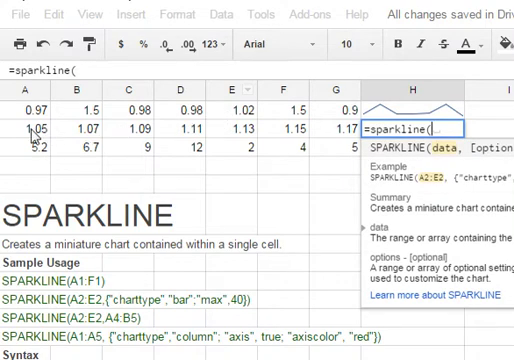
Step: Chart A2:G2 with a sparkline in H2, then fill it down to H3 for row 3
{"action": "left_click_drag", "start_coordinate": [33, 130], "coordinate": [330, 137]}
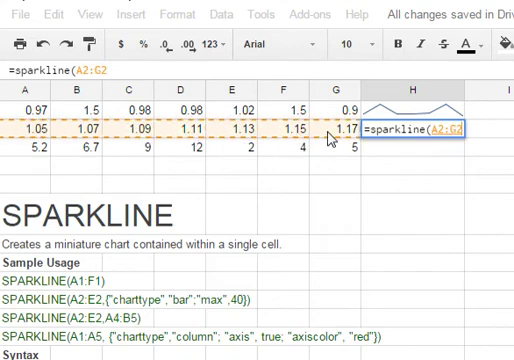
{"action": "type", "text": ")"}
{"action": "key", "text": "Return"}
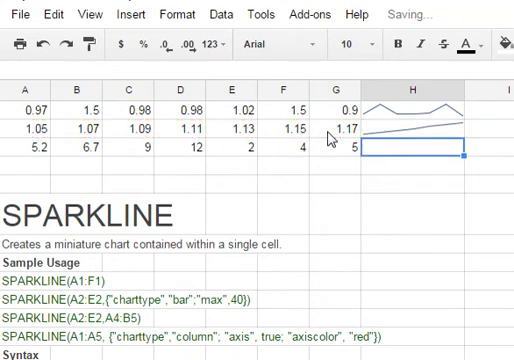
{"action": "key", "text": "Up"}
{"action": "key", "text": "Up"}
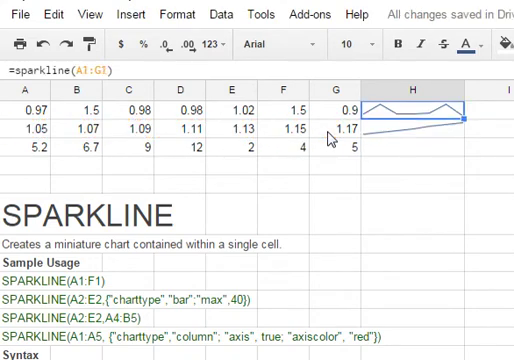
{"action": "key", "text": "Down"}
{"action": "key", "text": "Down"}
{"action": "key", "text": "ctrl+d"}
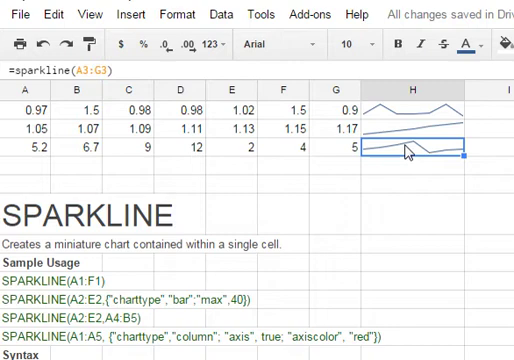
{"action": "left_click", "coordinate": [419, 112]}
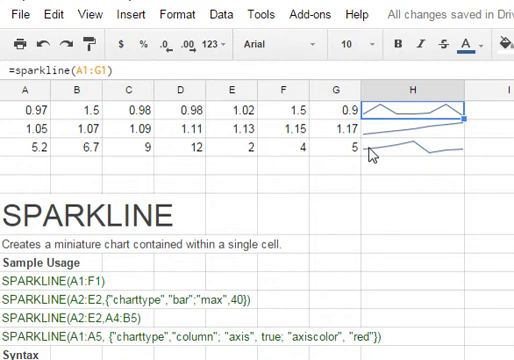
Step: Add the "charttype","column" option to H1's sparkline formula and reopen it for further editing
{"action": "key", "text": "Return"}
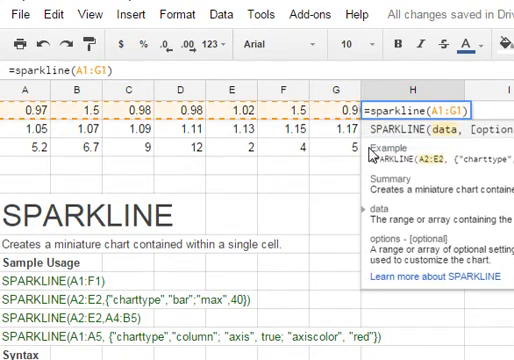
{"action": "type", "text": ","}
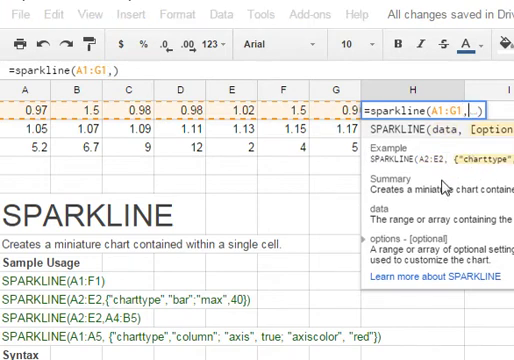
{"action": "type", "text": " \"charttype"}
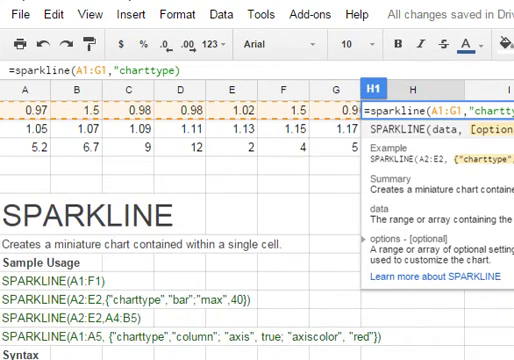
{"action": "type", "text": "\""}
{"action": "type", "text": ",\"colu"}
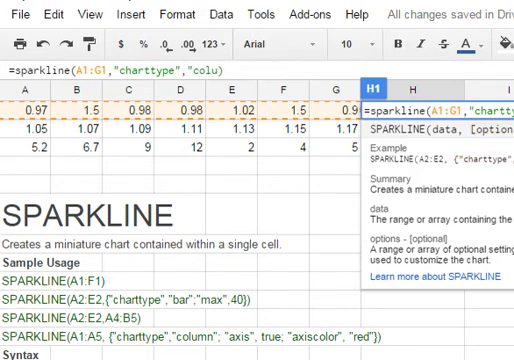
{"action": "type", "text": "mn\""}
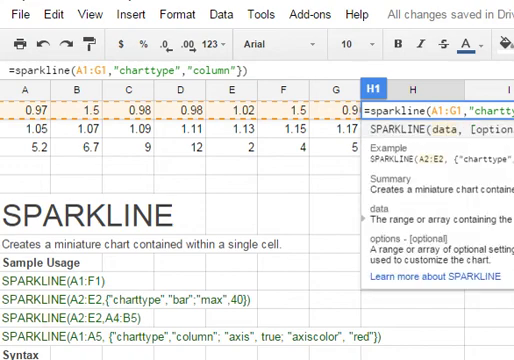
{"action": "type", "text": "}"}
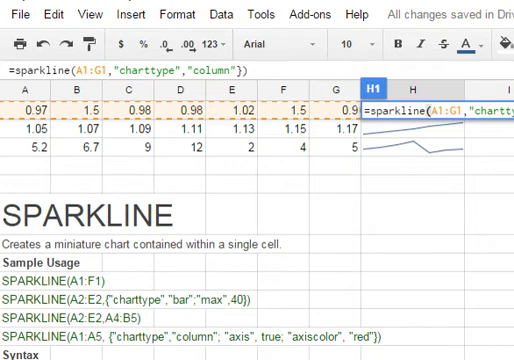
{"action": "key", "text": "Return"}
{"action": "key", "text": "Up"}
{"action": "key", "text": "Return"}
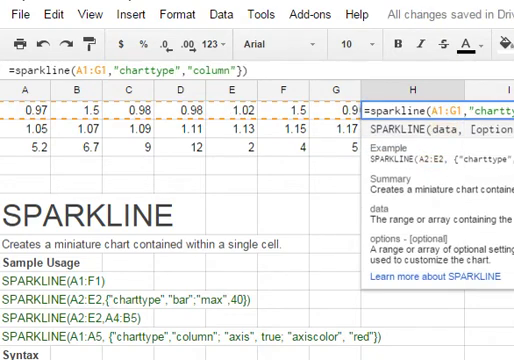
{"action": "key", "text": "Left"}
Step: Paste a column-chart sparkline formula into H1 and try selecting its #REF! reference
{"action": "key", "text": "Return"}
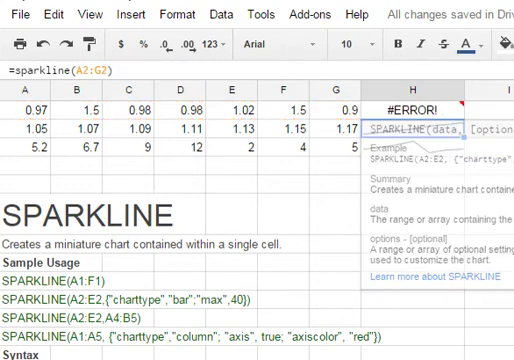
{"action": "key", "text": "Up"}
{"action": "type", "text": ",{\"charttype\",\"column\";\"max\",40}"}
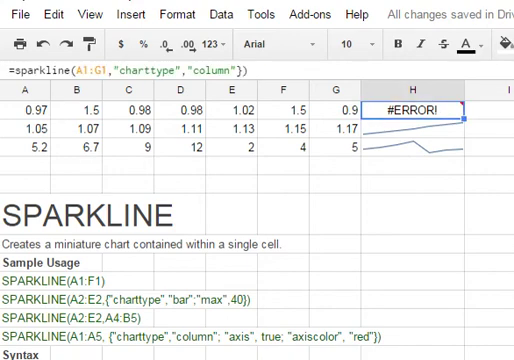
{"action": "type", "text": "=sparkline(#REF!,{\"charttype\",\"column\";\"max\",40})"}
{"action": "key", "text": "Return"}
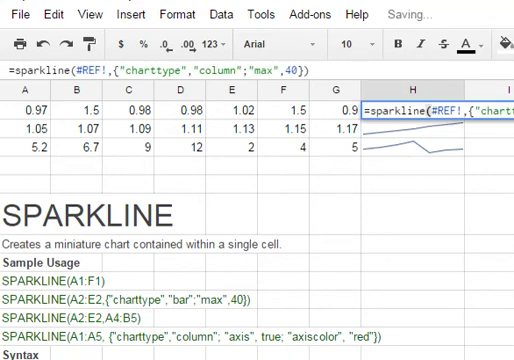
{"action": "double_click", "coordinate": [445, 111]}
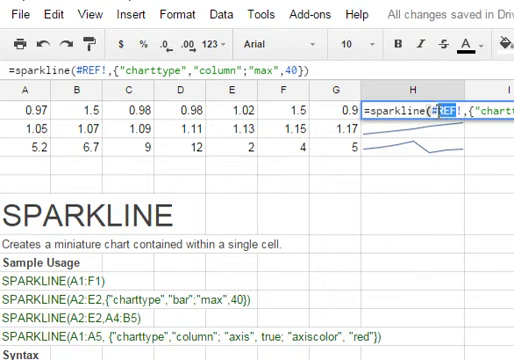
{"action": "key", "text": "Escape"}
{"action": "left_click", "coordinate": [348, 109]}
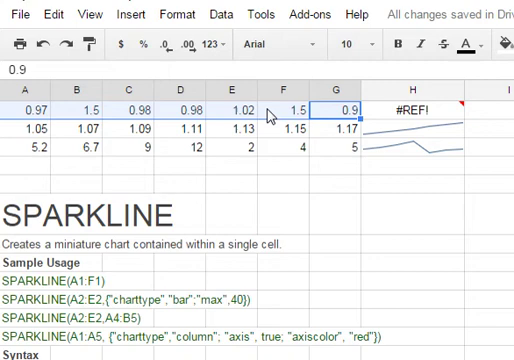
Step: Replace #REF! with a1:g1 and drop ;"max",40, giving =sparkline(a1:g1,{"charttype","column"})
{"action": "key", "text": "Right"}
{"action": "key", "text": "Return"}
{"action": "key", "text": "Left"}
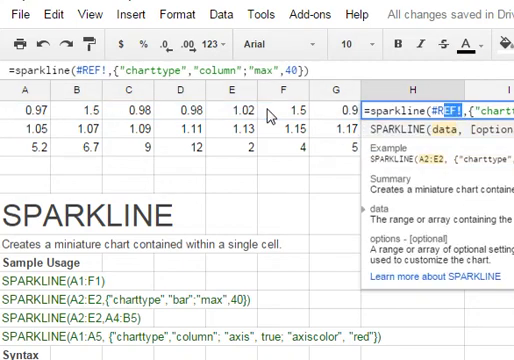
{"action": "key", "text": "shift+Left"}
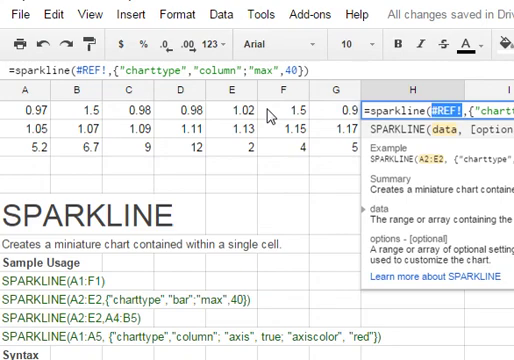
{"action": "type", "text": "a1:"}
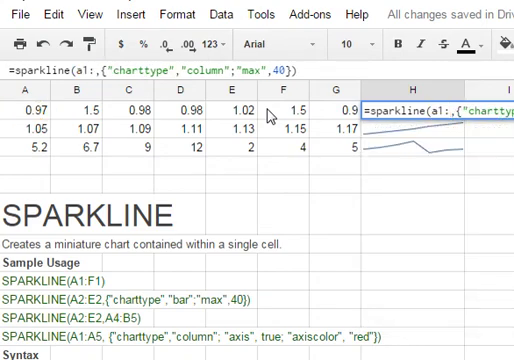
{"action": "type", "text": "g1"}
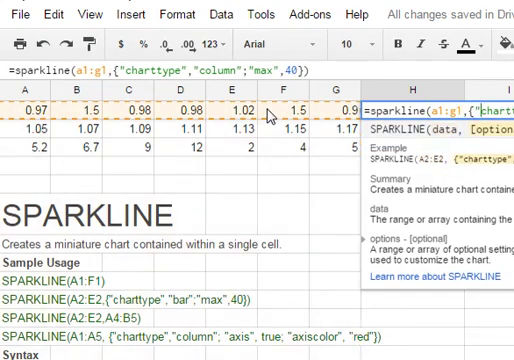
{"action": "key", "text": "Delete"}
{"action": "key", "text": "Delete"}
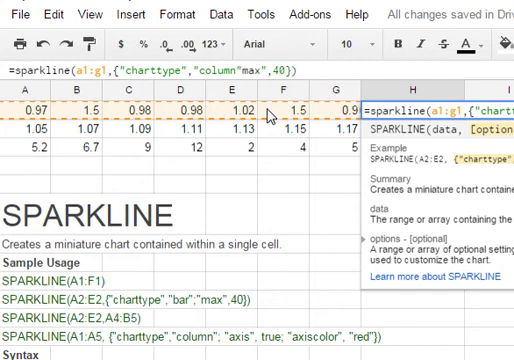
{"action": "key", "text": "Delete"}
{"action": "key", "text": "Delete"}
{"action": "key", "text": "Delete"}
{"action": "key", "text": "Delete"}
{"action": "key", "text": "Delete"}
{"action": "key", "text": "Delete"}
{"action": "key", "text": "Delete"}
{"action": "key", "text": "Return"}
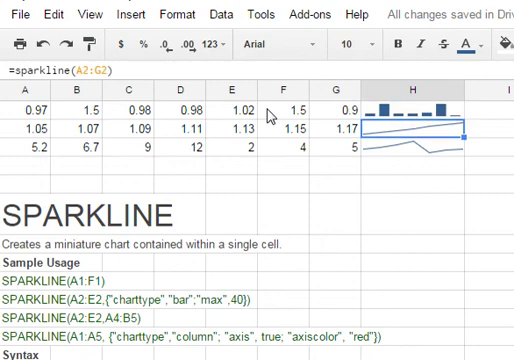
{"action": "key", "text": "Up"}
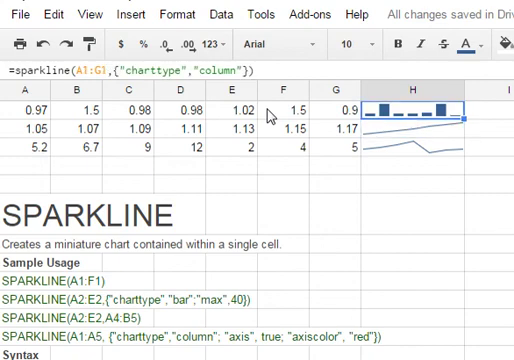
{"action": "key", "text": "Down"}
{"action": "key", "text": "Down"}
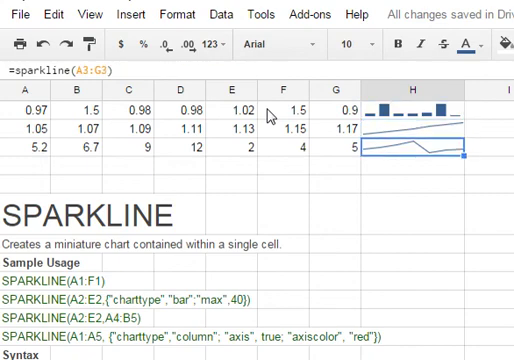
{"action": "key", "text": "Down"}
{"action": "key", "text": "Left"}
{"action": "type", "text": "="}
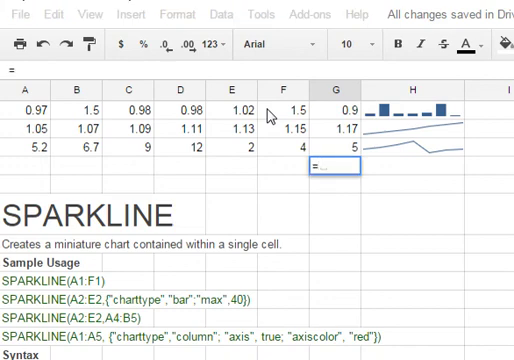
{"action": "type", "text": "char"}
Step: Fix the mistyped function and enter =sparkline(G1:G3) in G4
{"action": "key", "text": "BackSpace"}
{"action": "key", "text": "BackSpace"}
{"action": "key", "text": "BackSpace"}
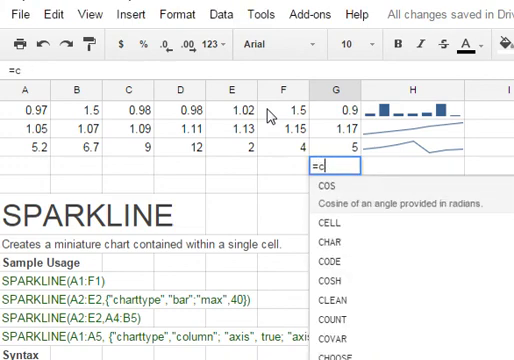
{"action": "key", "text": "BackSpace"}
{"action": "type", "text": "spark"}
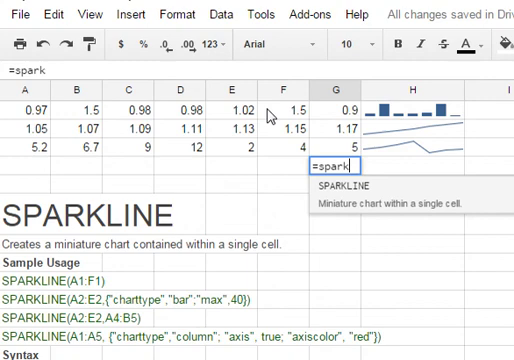
{"action": "type", "text": "line(G3"}
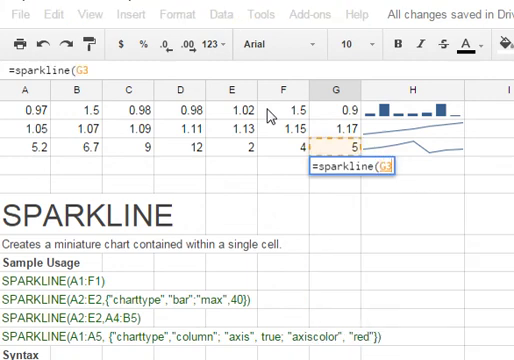
{"action": "type", "text": "G1:)"}
{"action": "key", "text": "Return"}
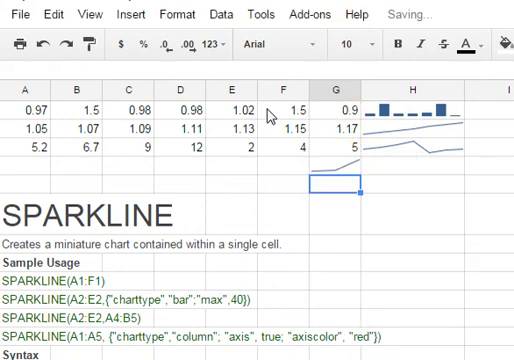
{"action": "key", "text": "Up"}
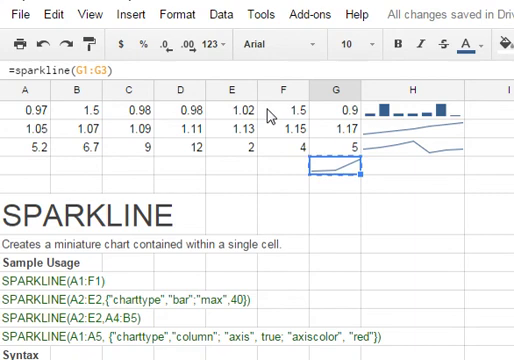
Step: Copy G4's sparkline into A4:F4 so each column charts its own three values
{"action": "key", "text": "ctrl+c"}
{"action": "key", "text": "Left"}
{"action": "key", "text": "shift+Left"}
{"action": "key", "text": "shift+Left"}
{"action": "key", "text": "shift+Left"}
{"action": "key", "text": "shift+Left"}
{"action": "key", "text": "shift+Left"}
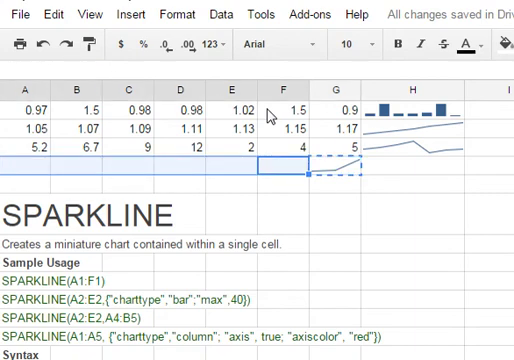
{"action": "key", "text": "ctrl+v"}
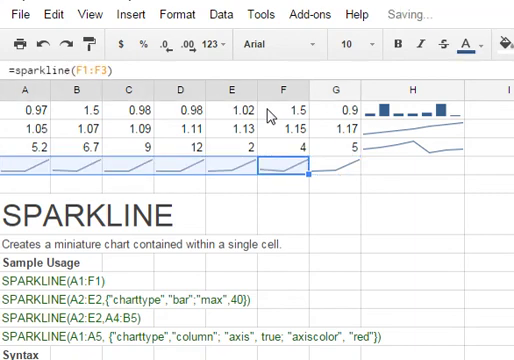
{"action": "key", "text": "Right"}
{"action": "key", "text": "Right"}
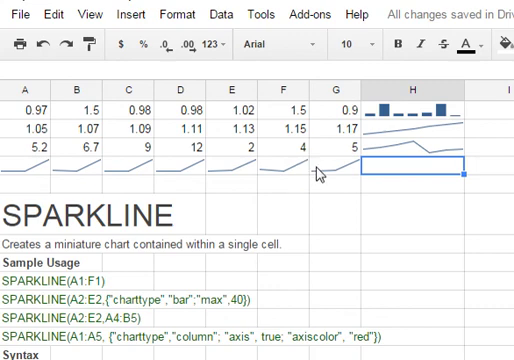
{"action": "left_click", "coordinate": [318, 170]}
{"action": "left_click", "coordinate": [322, 188]}
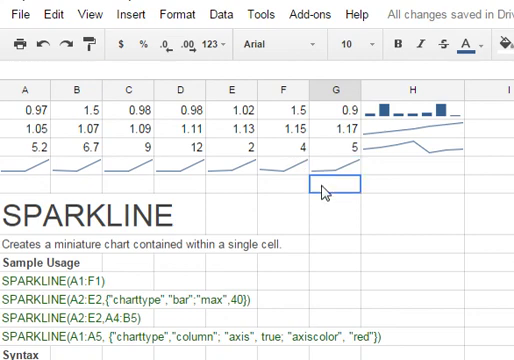